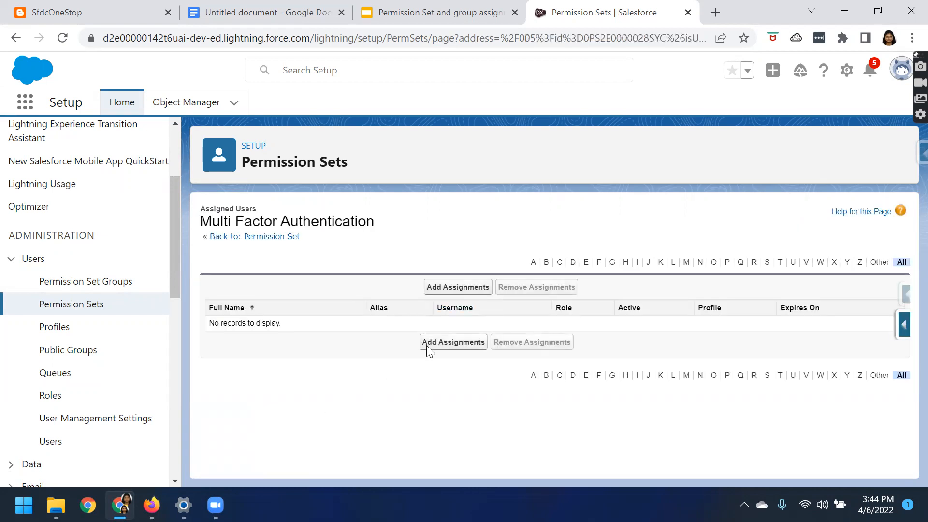
# - Assign the Multi Factor Authentication permission set to the two System Administrator users with the CFO and CEO roles
pyautogui.click(458, 287)
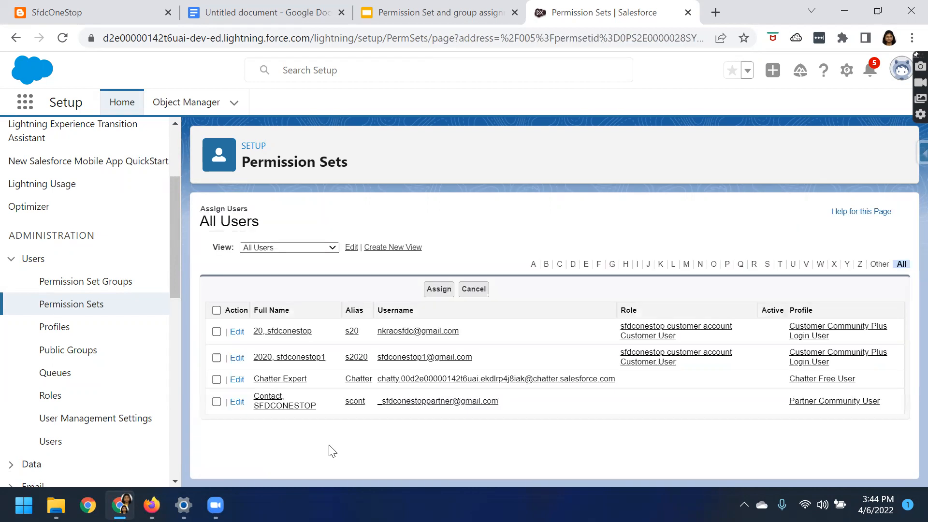
pyautogui.scroll(-3, 291, 435)
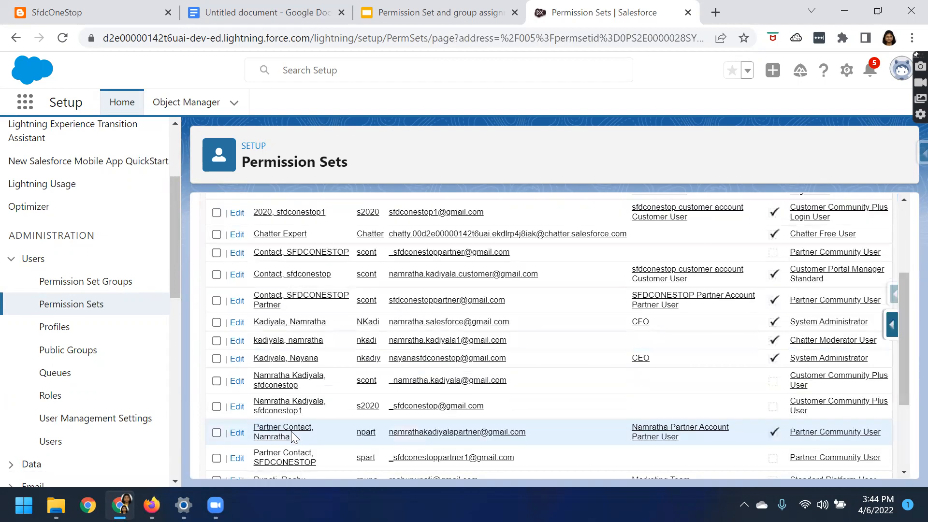
pyautogui.click(217, 323)
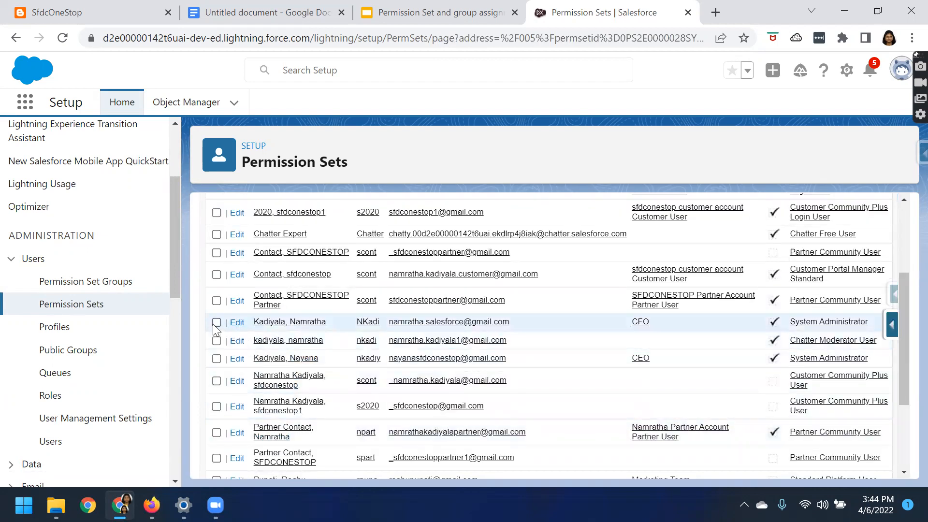
pyautogui.click(217, 359)
pyautogui.scroll(1, 319, 405)
pyautogui.scroll(3, 318, 406)
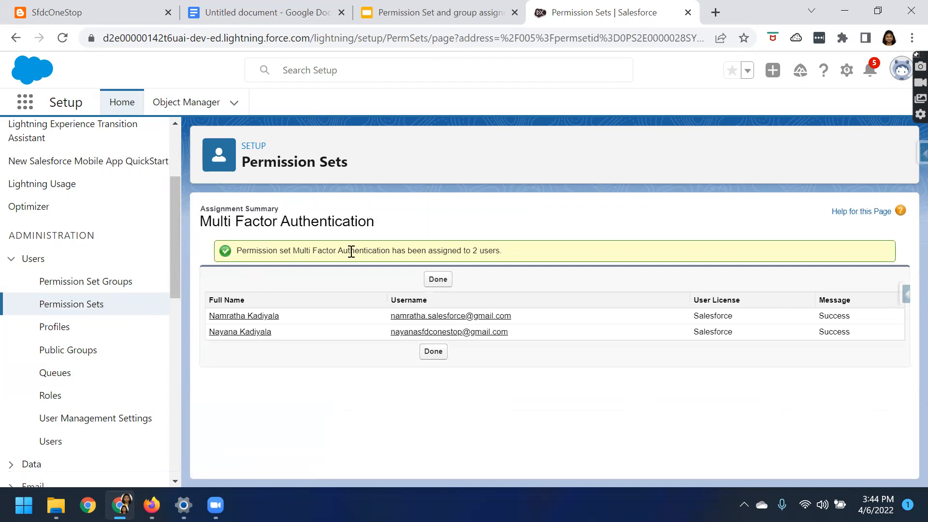
pyautogui.moveTo(391, 252); pyautogui.dragTo(513, 258)
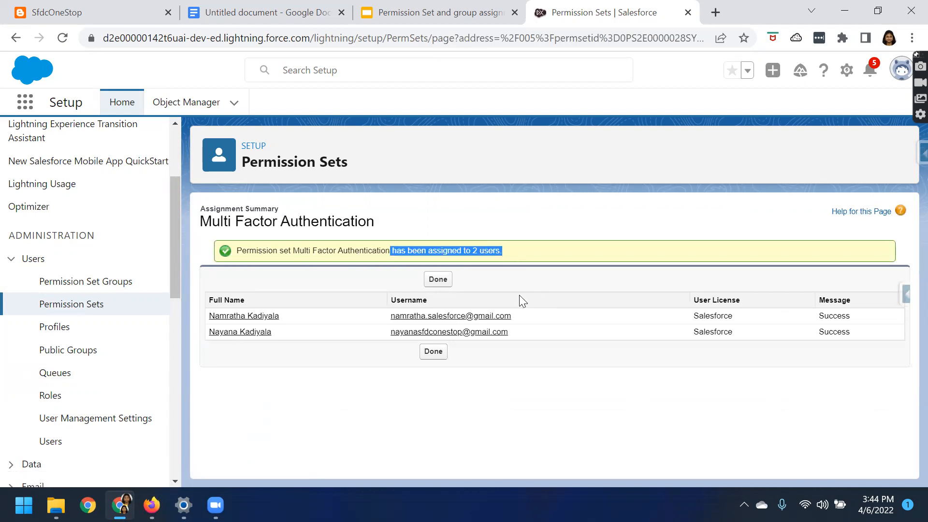
pyautogui.click(433, 352)
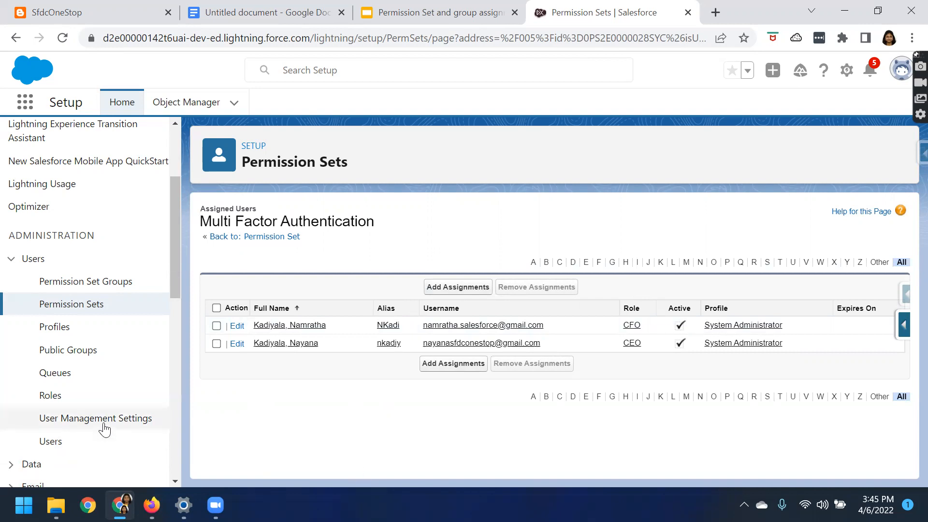
# - Enable Permission Set & Permission Set Group Assignments with Expiration Dates (Beta) in the user management settings
pyautogui.click(69, 425)
pyautogui.scroll(-9, 352, 390)
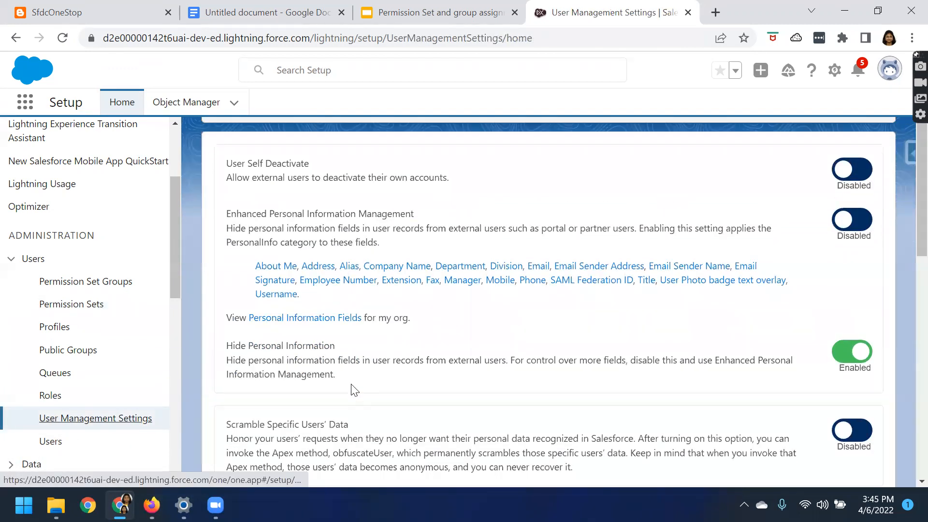
pyautogui.scroll(-2, 353, 389)
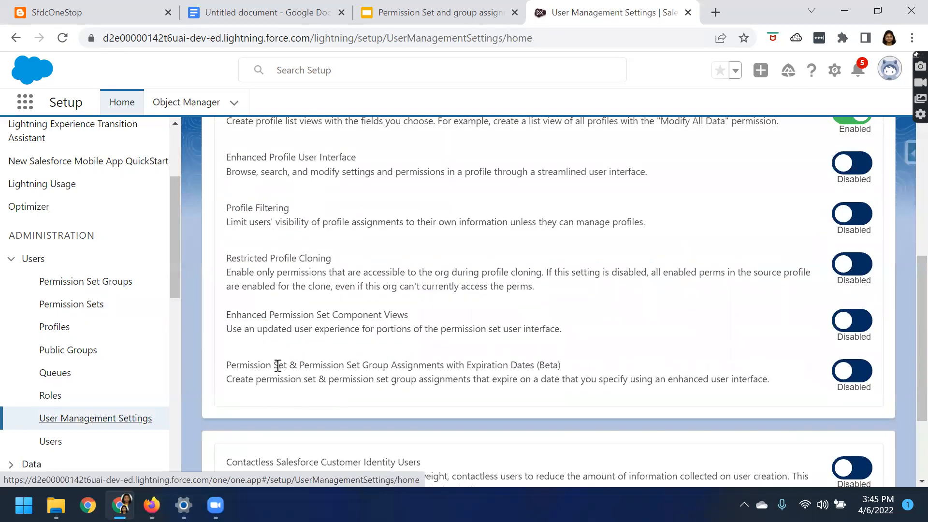
pyautogui.moveTo(226, 364); pyautogui.dragTo(534, 366)
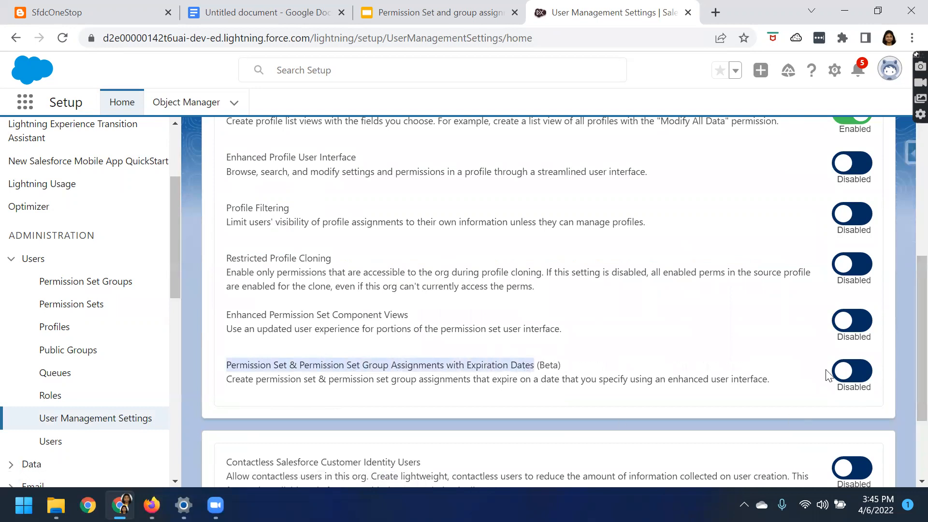
pyautogui.click(863, 378)
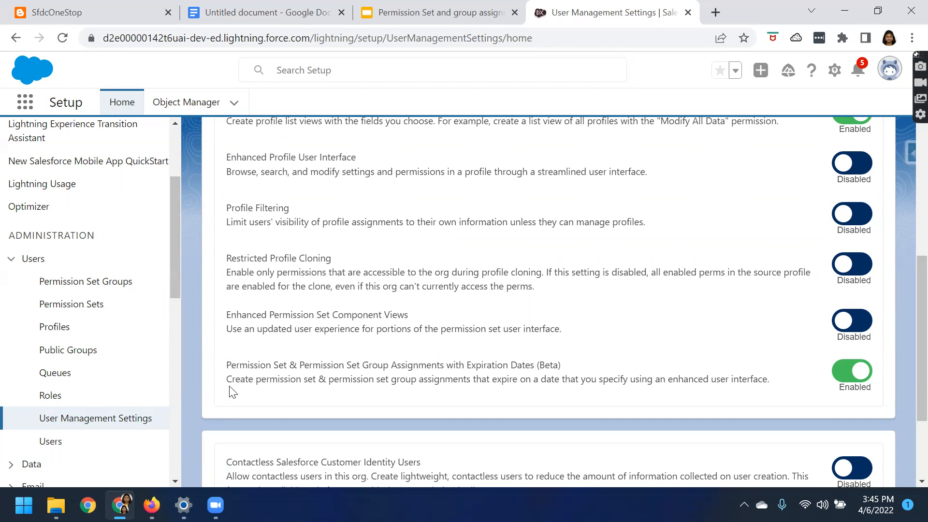
pyautogui.moveTo(252, 380); pyautogui.dragTo(777, 379)
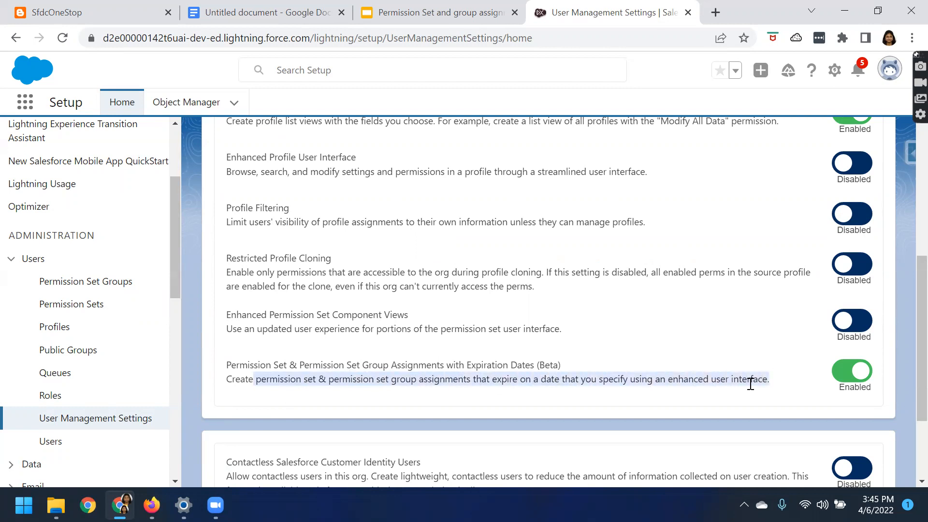
pyautogui.click(426, 408)
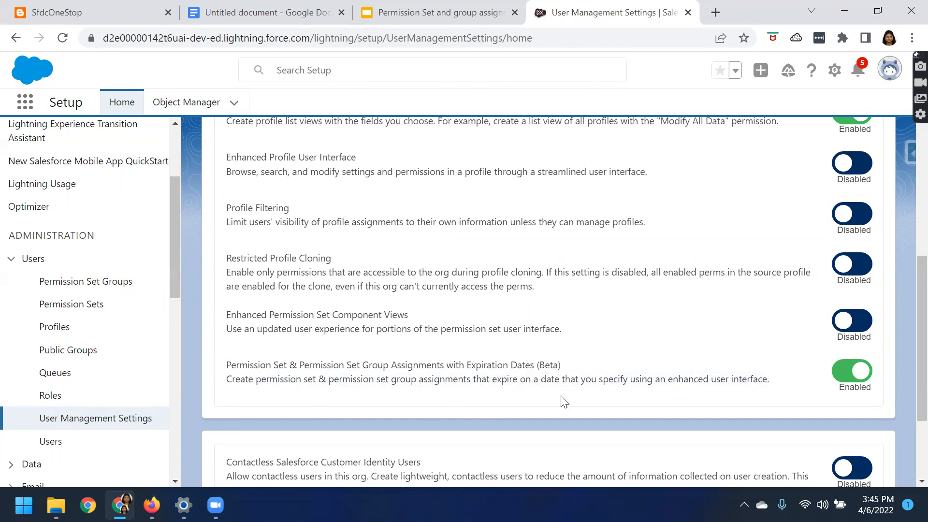
# - Open the assignment expiration management of the Multi Factor Authentication permission set
pyautogui.click(77, 305)
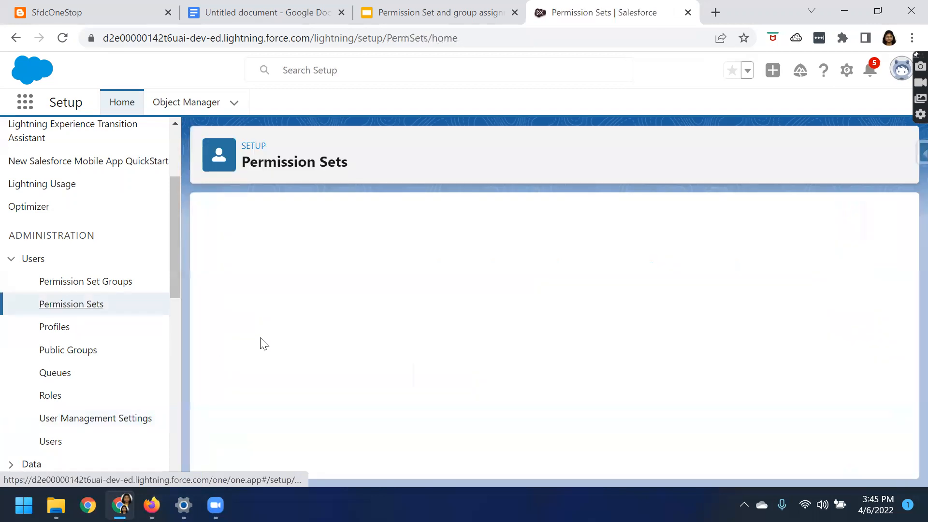
pyautogui.scroll(-2, 344, 425)
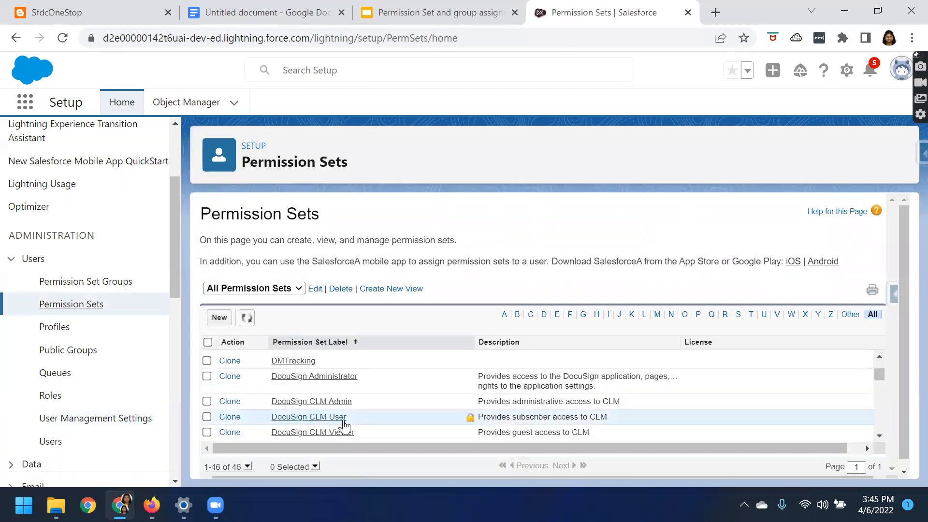
pyautogui.scroll(-6, 344, 426)
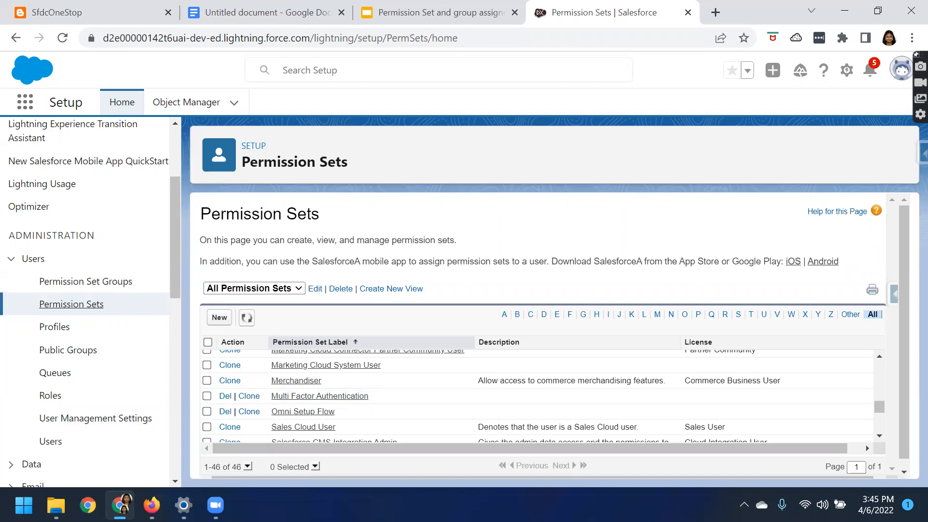
pyautogui.click(328, 411)
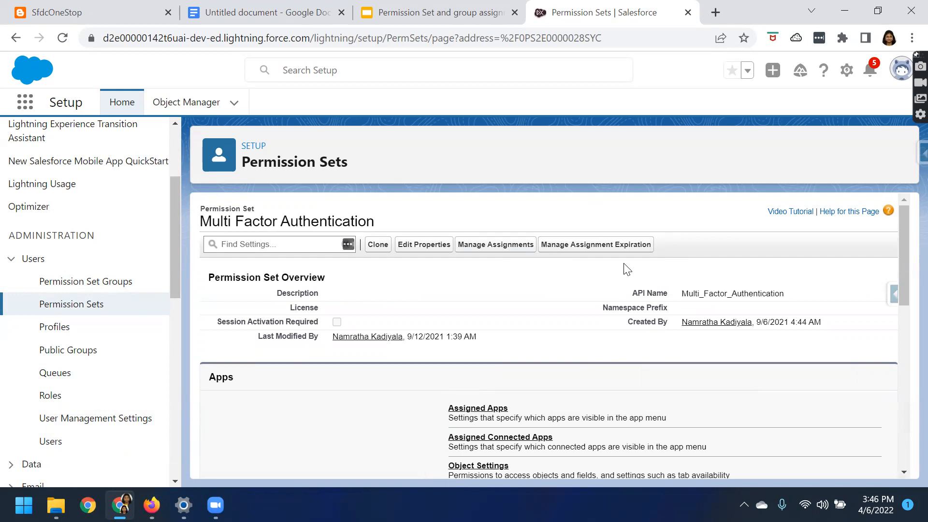
pyautogui.click(610, 246)
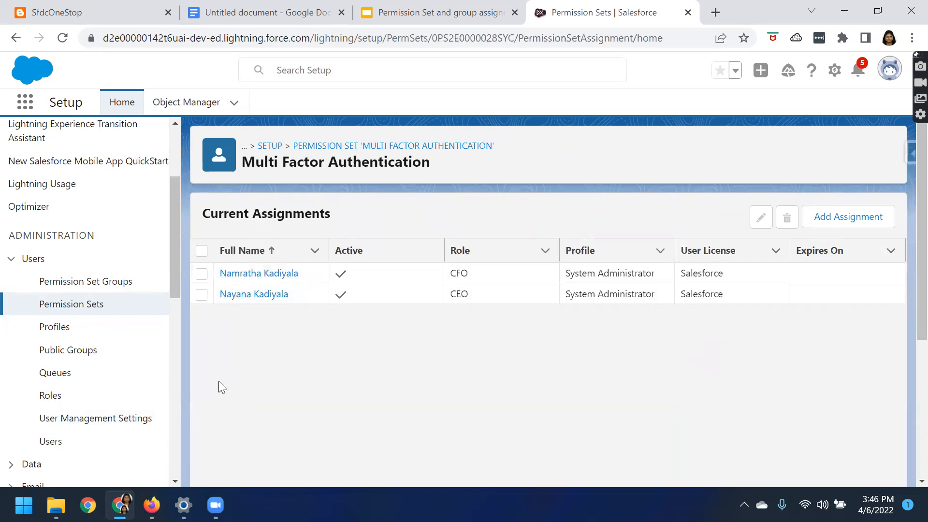
# - Edit both current assignments together and choose to specify an expiration date for them
pyautogui.click(202, 251)
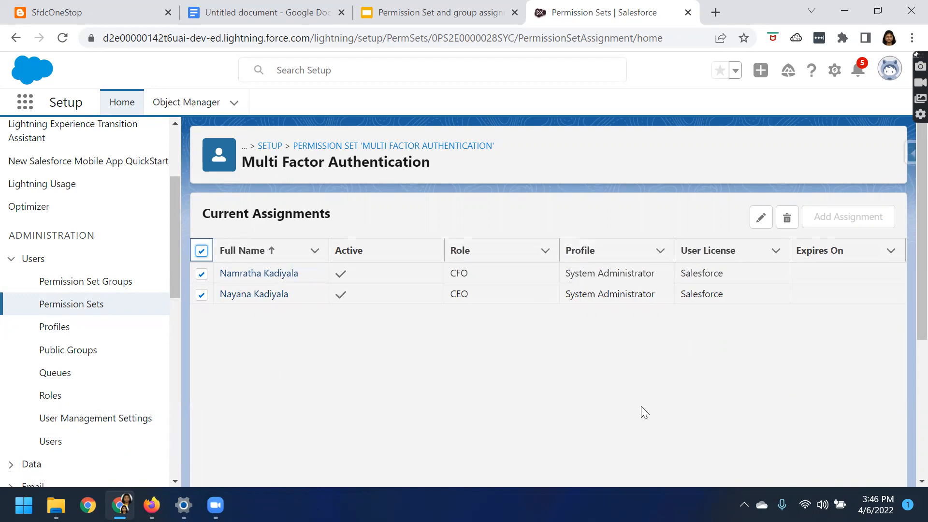
pyautogui.click(761, 220)
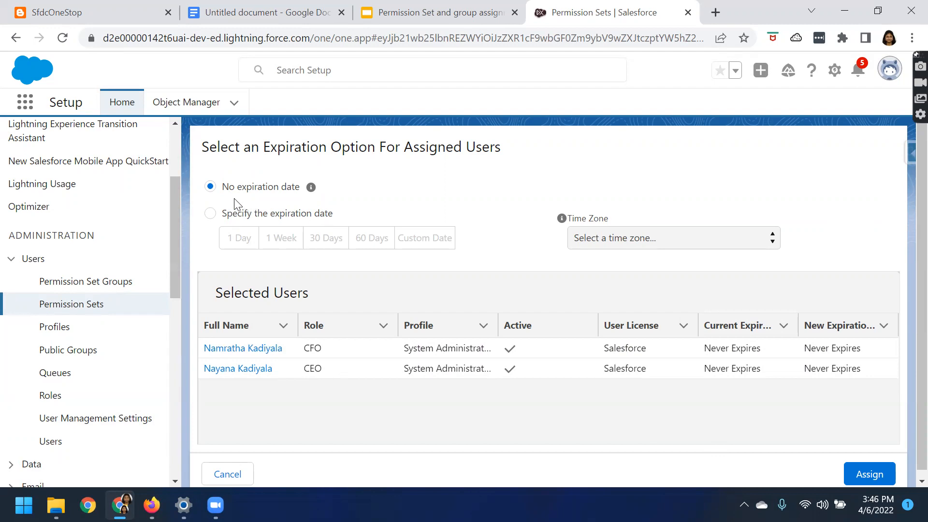
pyautogui.moveTo(310, 189)
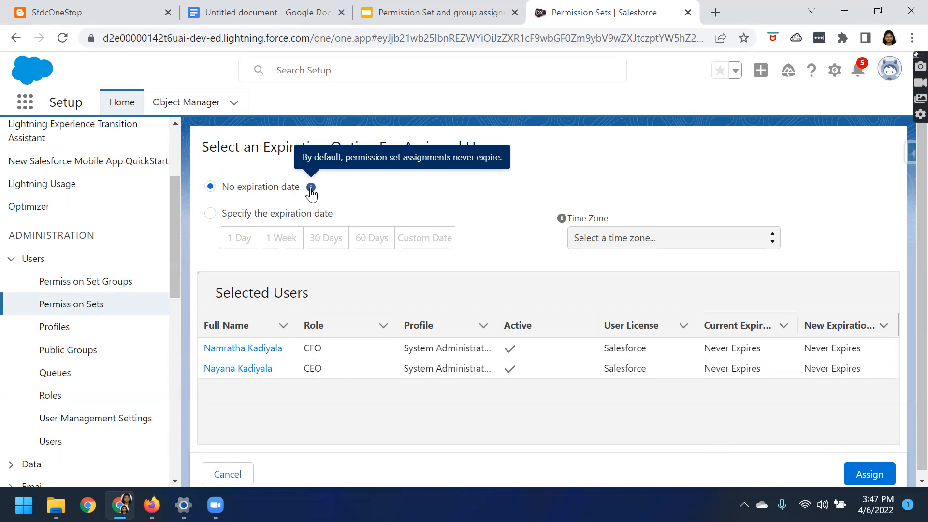
pyautogui.moveTo(224, 217); pyautogui.dragTo(336, 213)
pyautogui.click(211, 214)
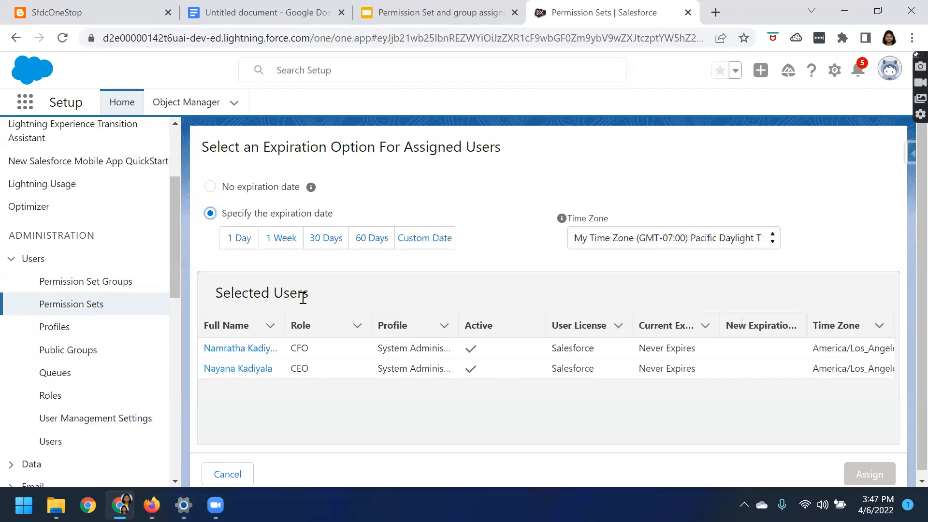
# - Try the 1 Day, 1 Week, 30 Days and 60 Days expiration presets for the selected users
pyautogui.click(233, 249)
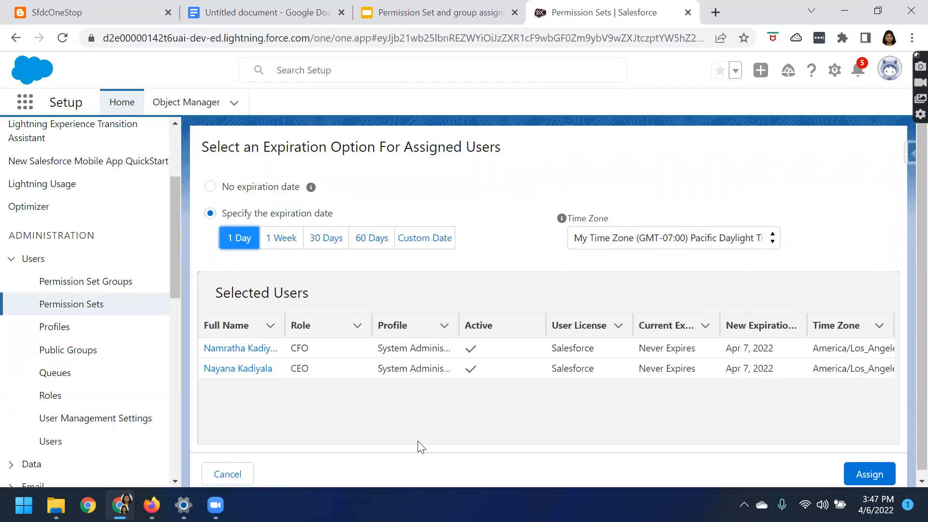
pyautogui.click(283, 246)
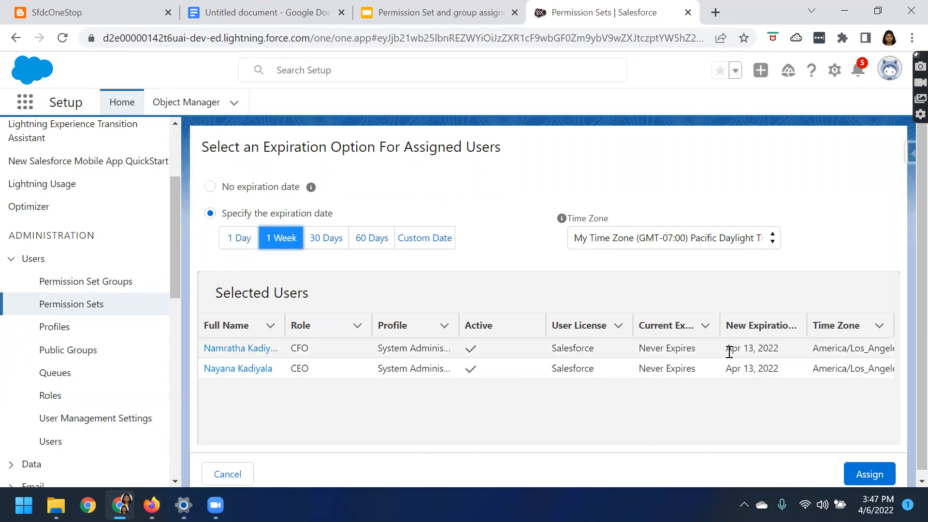
pyautogui.click(334, 250)
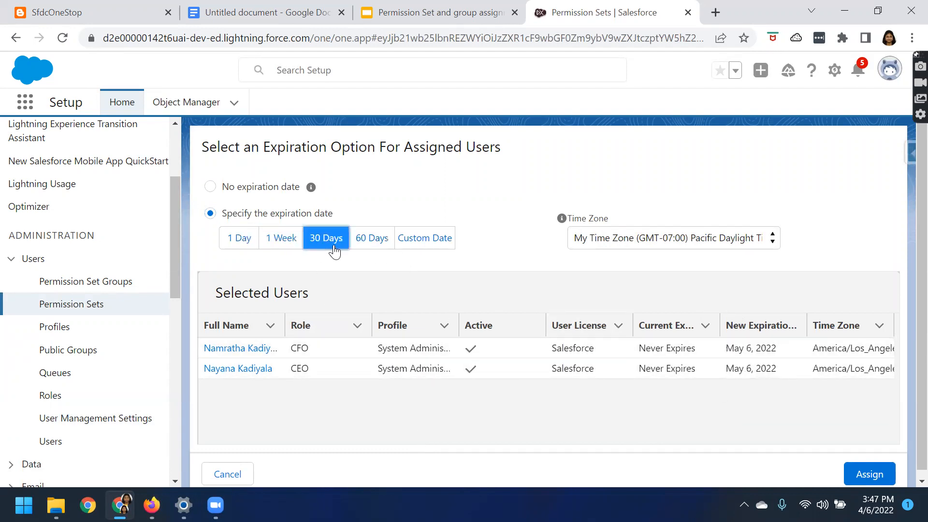
pyautogui.click(370, 249)
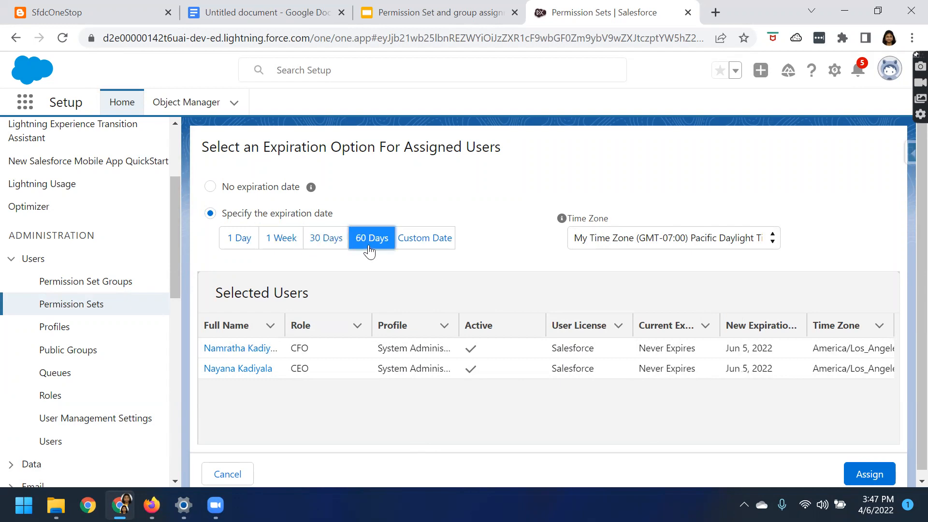
# - Set a custom expiration date of Apr 11, 2022 for both selected users
pyautogui.click(431, 250)
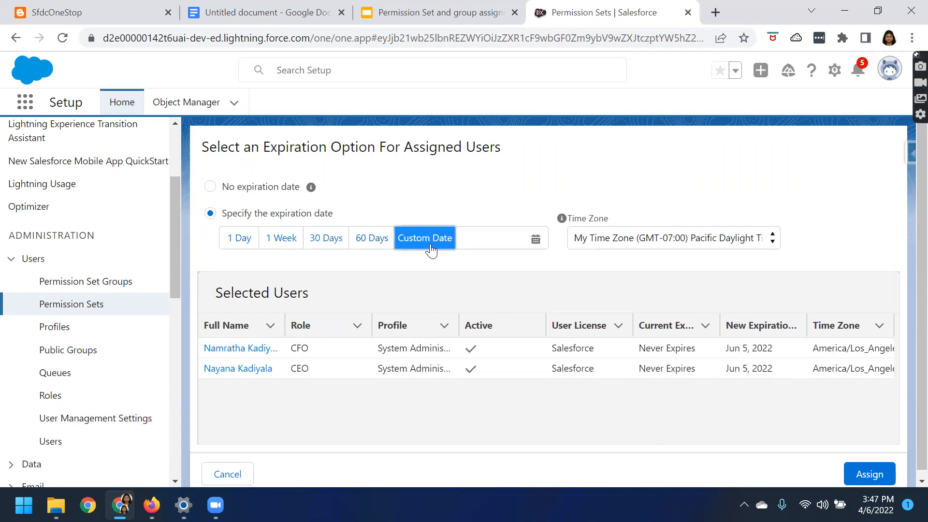
pyautogui.click(479, 236)
pyautogui.click(502, 374)
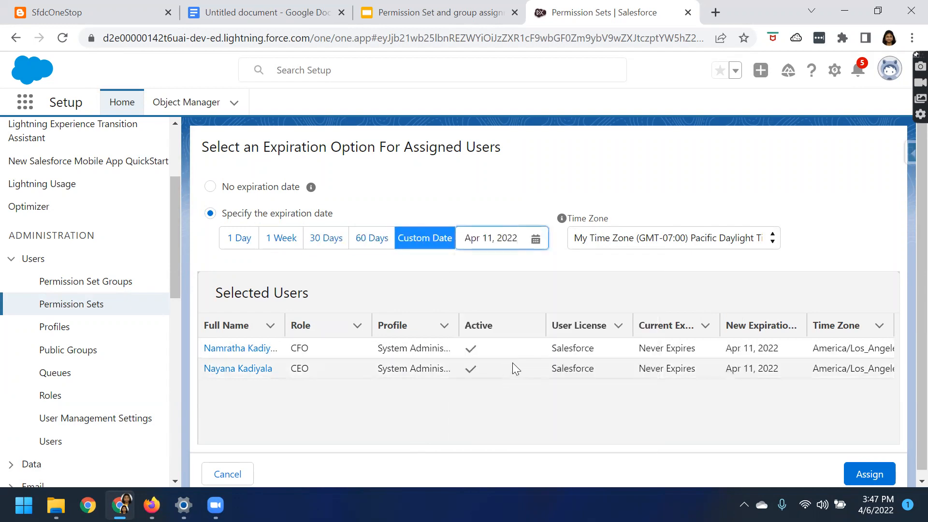
# - Review the time zone options, keep the default Pacific time zone, and assign the expiration date to both users
pyautogui.moveTo(561, 219)
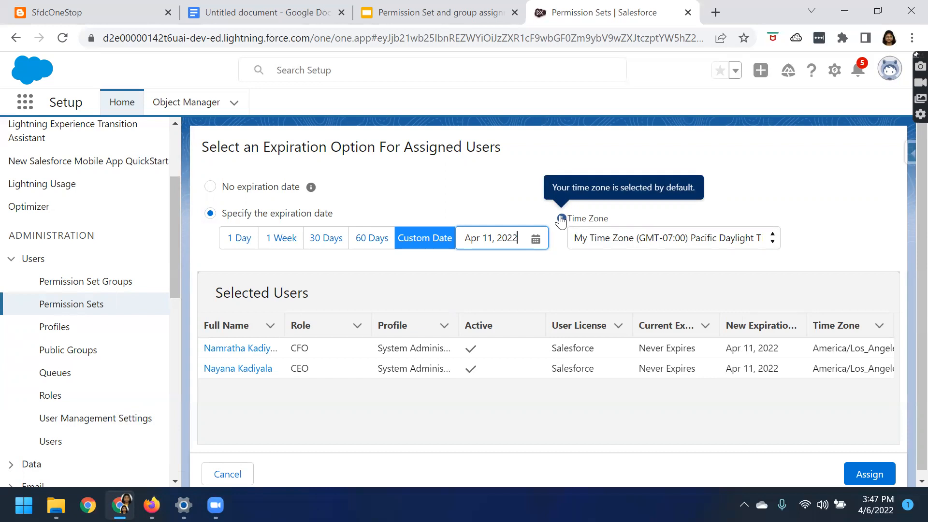
pyautogui.click(597, 240)
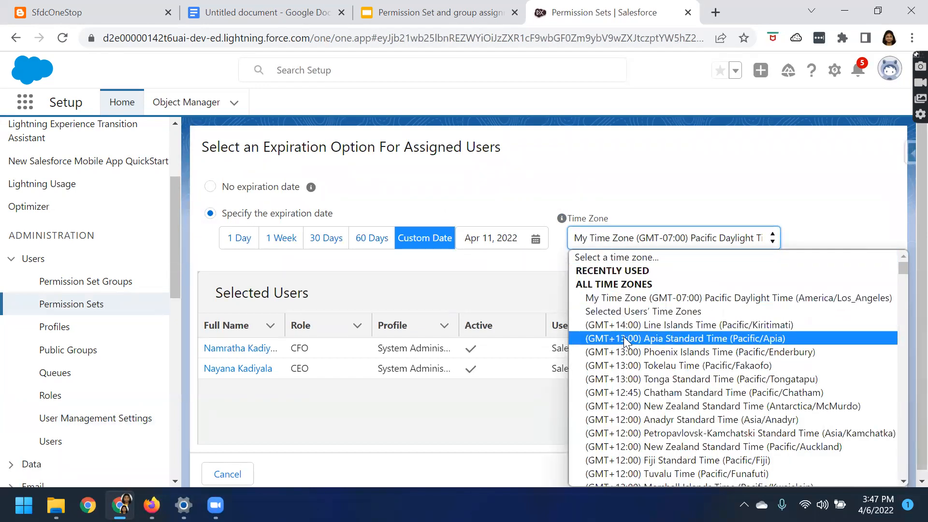
pyautogui.click(718, 207)
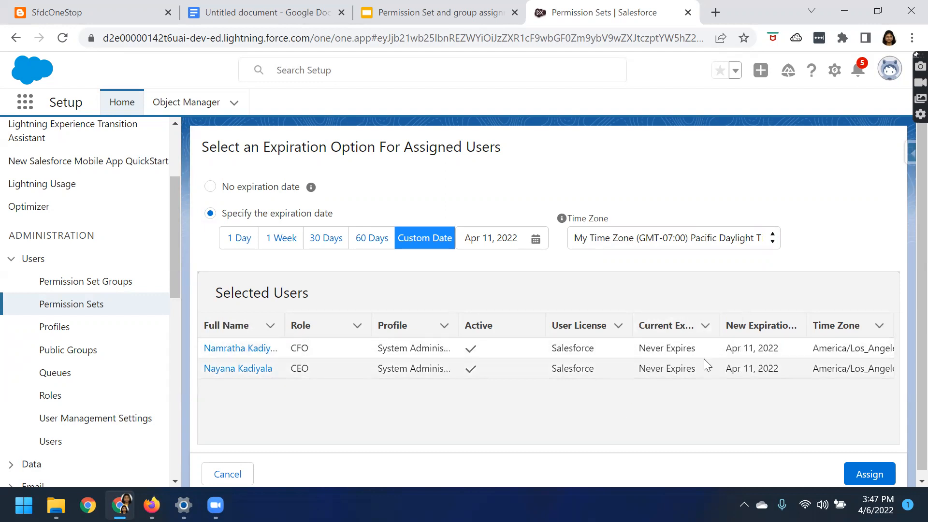
pyautogui.moveTo(729, 349); pyautogui.dragTo(785, 353)
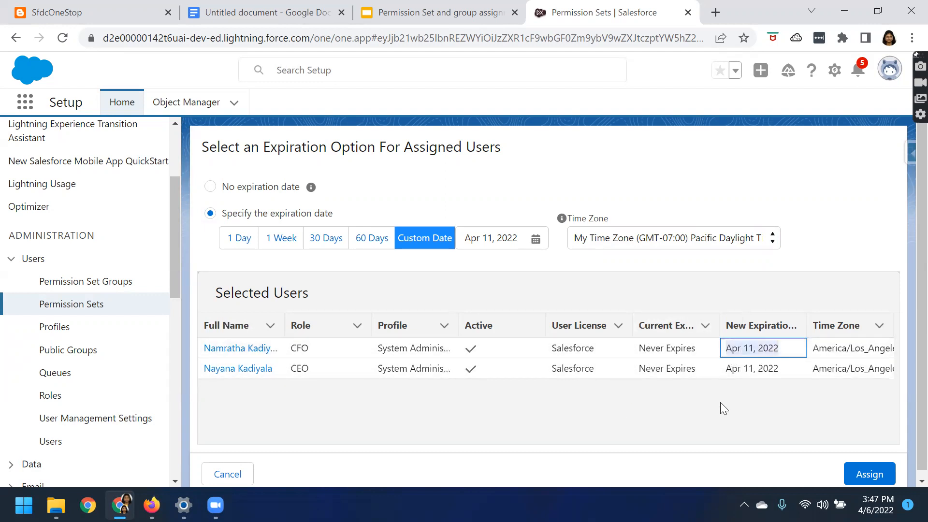
pyautogui.click(872, 477)
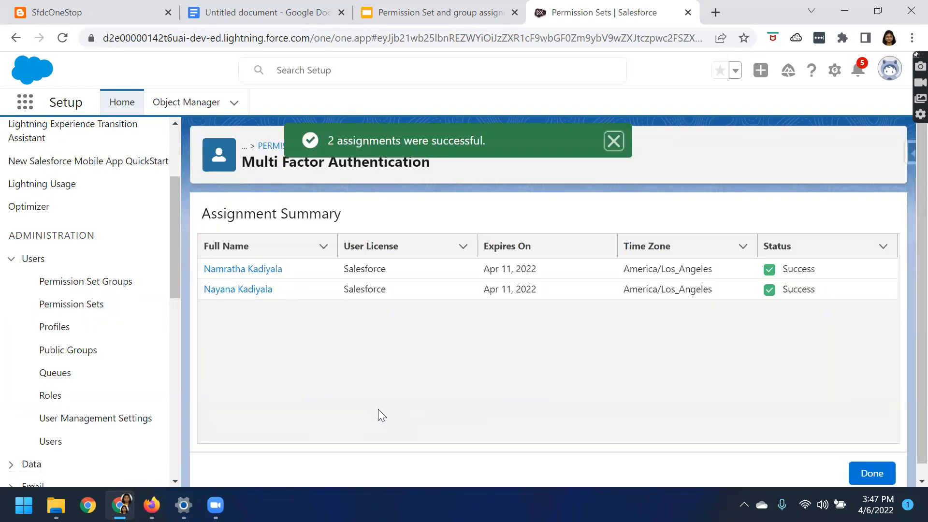
pyautogui.click(872, 474)
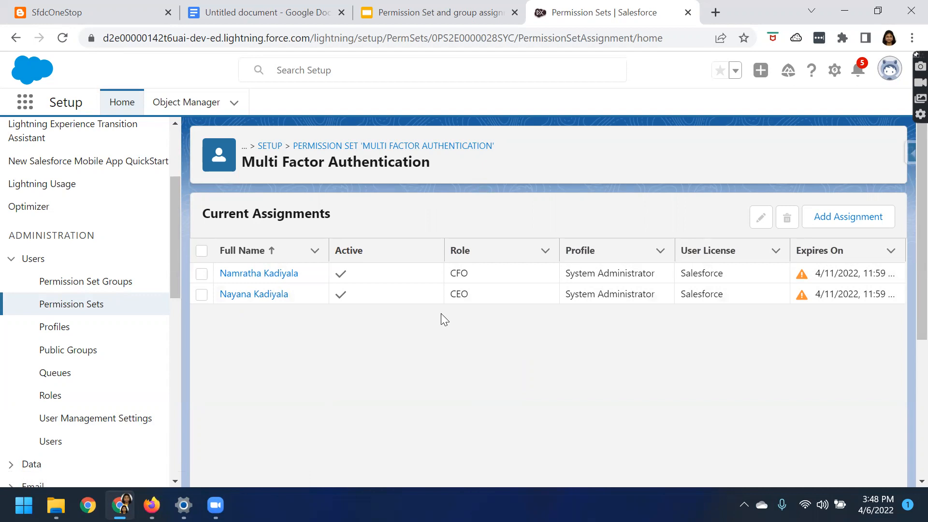
# - Change the CFO user's assignment expiration to the custom date Apr 13, 2022, and compare the expiration dates in the current assignments
pyautogui.click(201, 273)
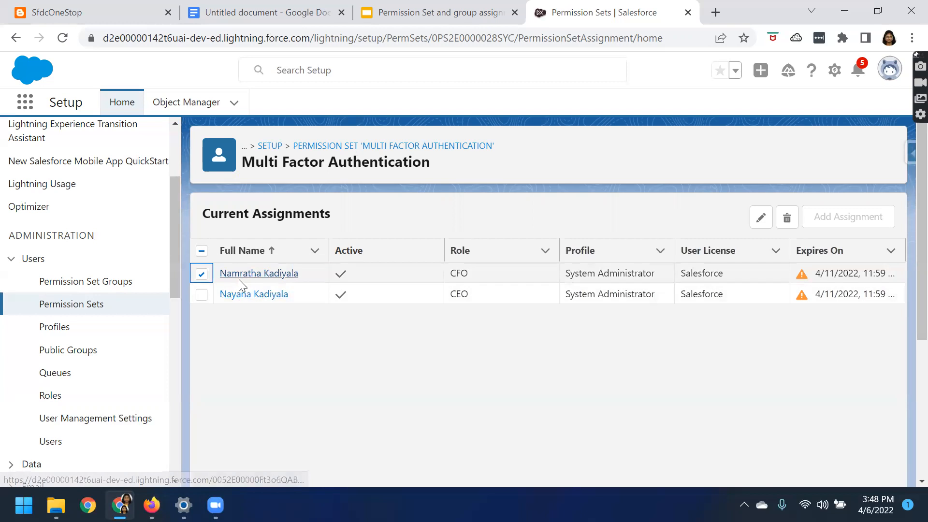
pyautogui.click(761, 219)
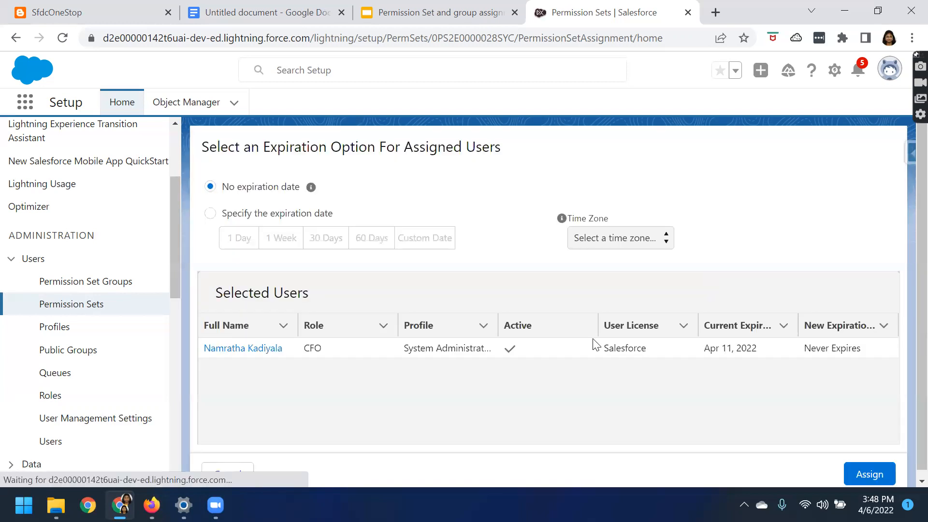
pyautogui.click(264, 216)
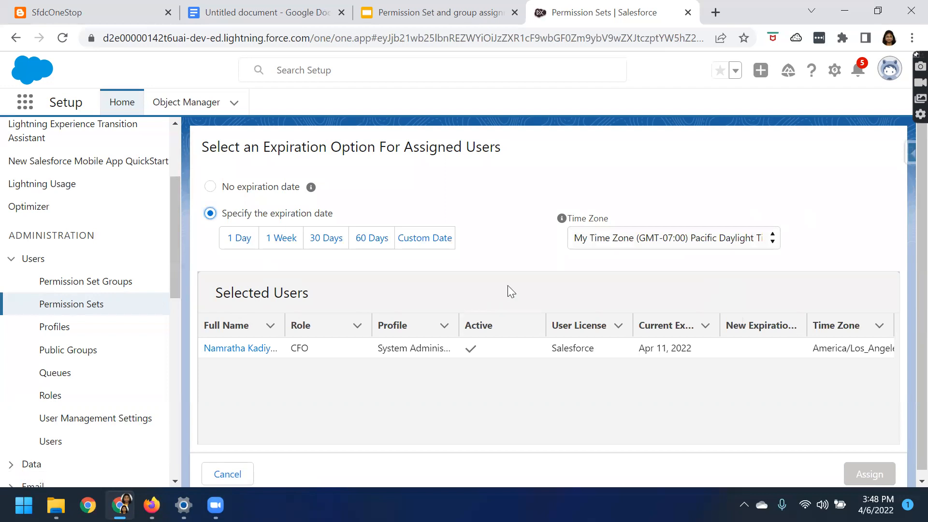
pyautogui.click(412, 244)
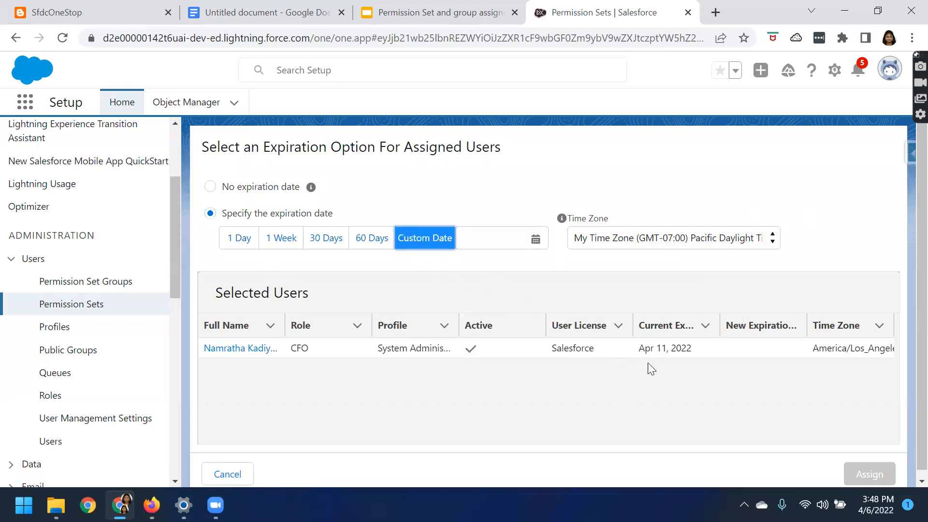
pyautogui.moveTo(642, 348); pyautogui.dragTo(690, 346)
pyautogui.click(502, 237)
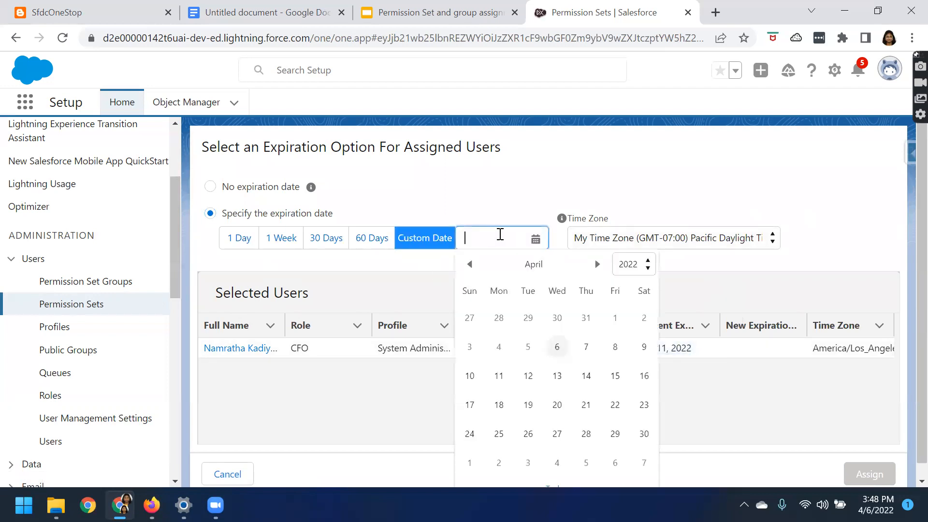
pyautogui.click(557, 377)
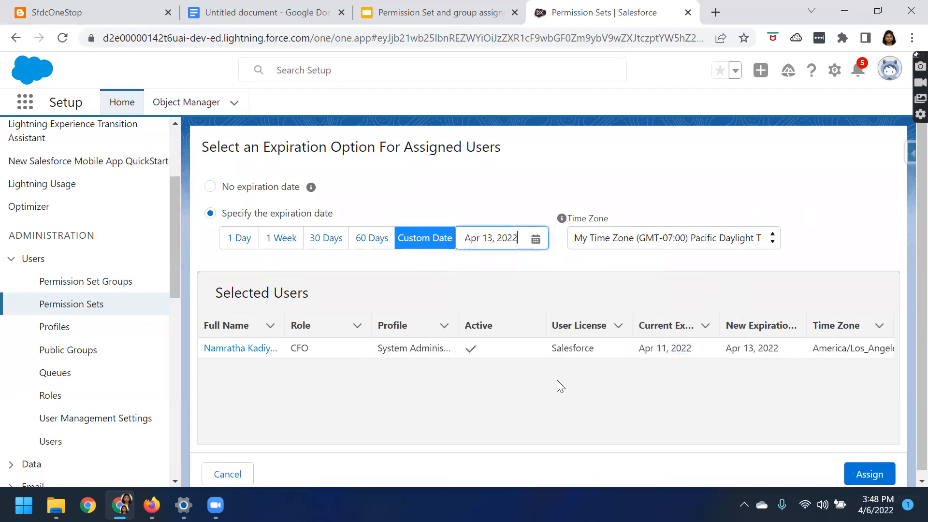
pyautogui.click(862, 476)
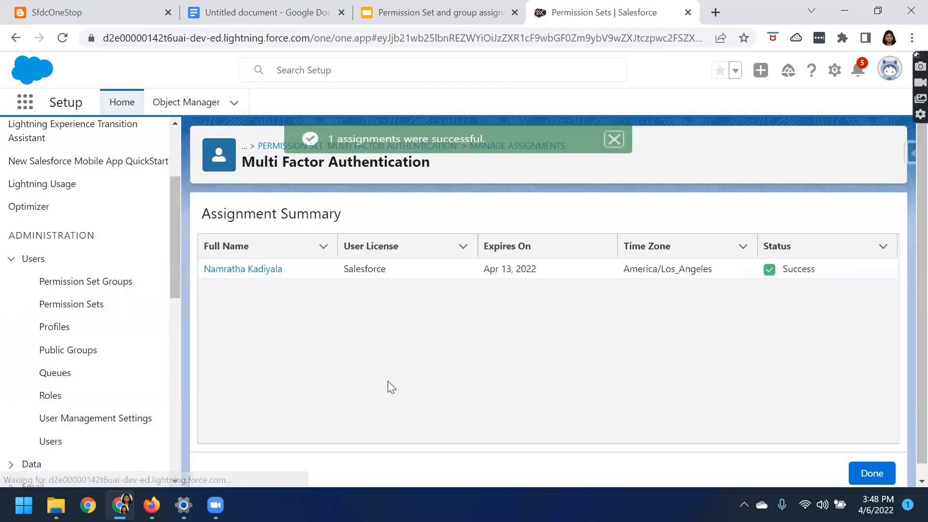
pyautogui.click(868, 474)
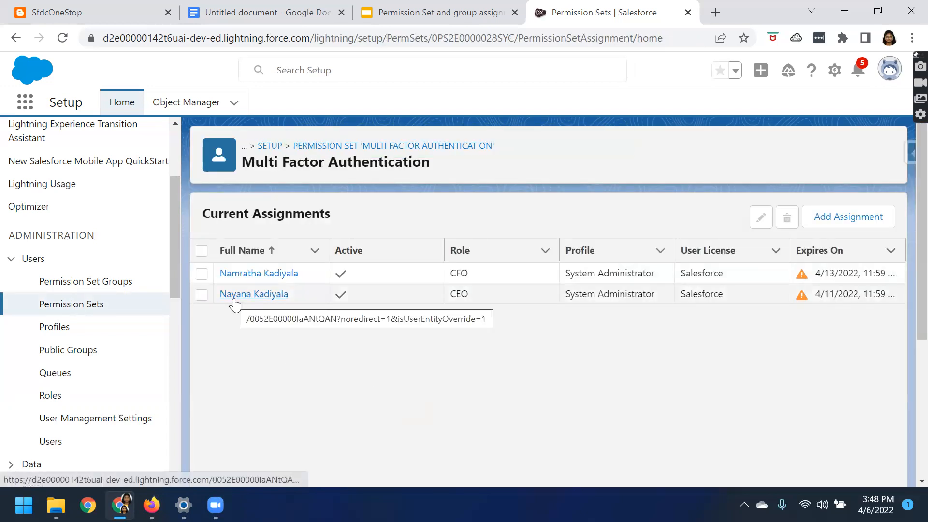
pyautogui.moveTo(817, 294); pyautogui.dragTo(835, 293)
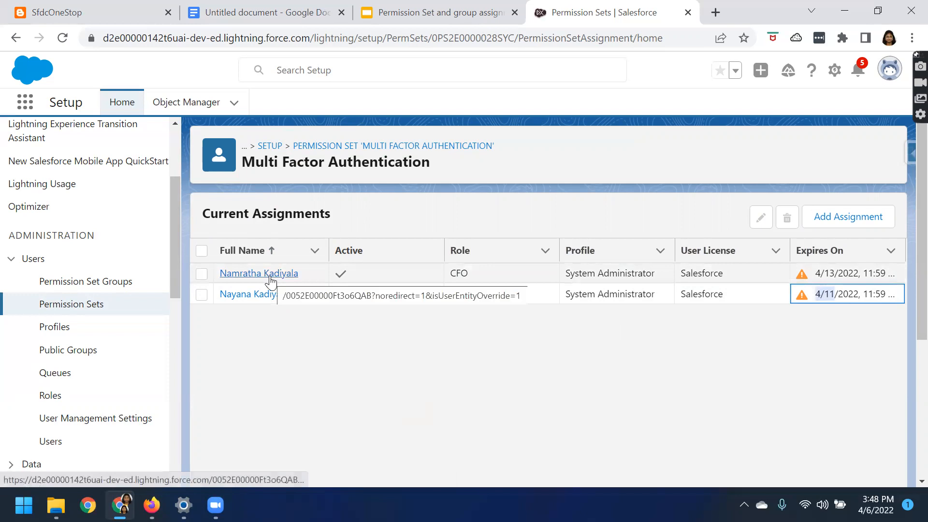
pyautogui.moveTo(817, 272); pyautogui.dragTo(835, 274)
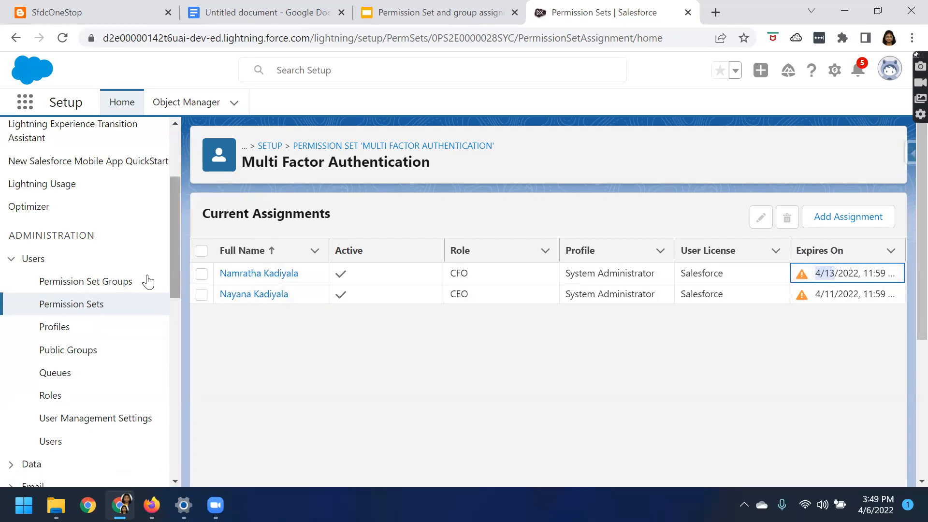
# - Edit both users' current assignments together and assign them with no expiration date
pyautogui.click(202, 273)
pyautogui.click(202, 295)
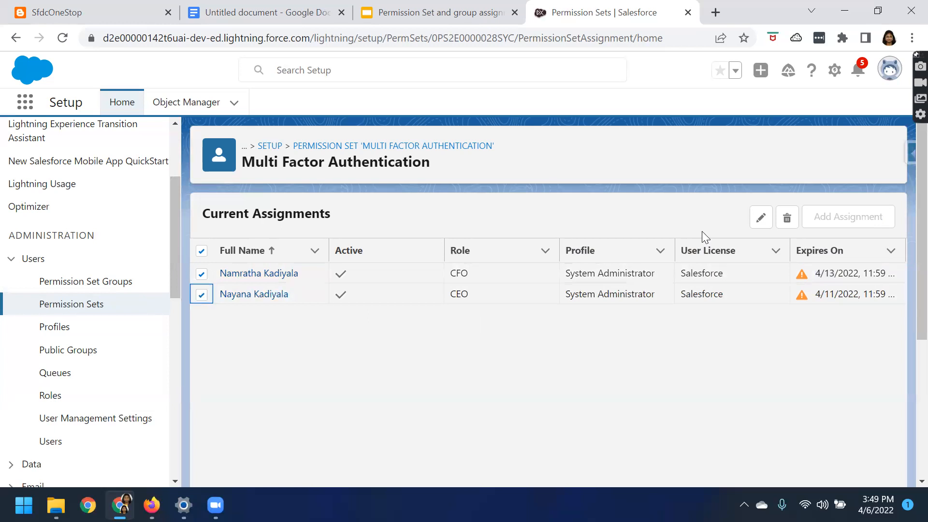
pyautogui.click(760, 218)
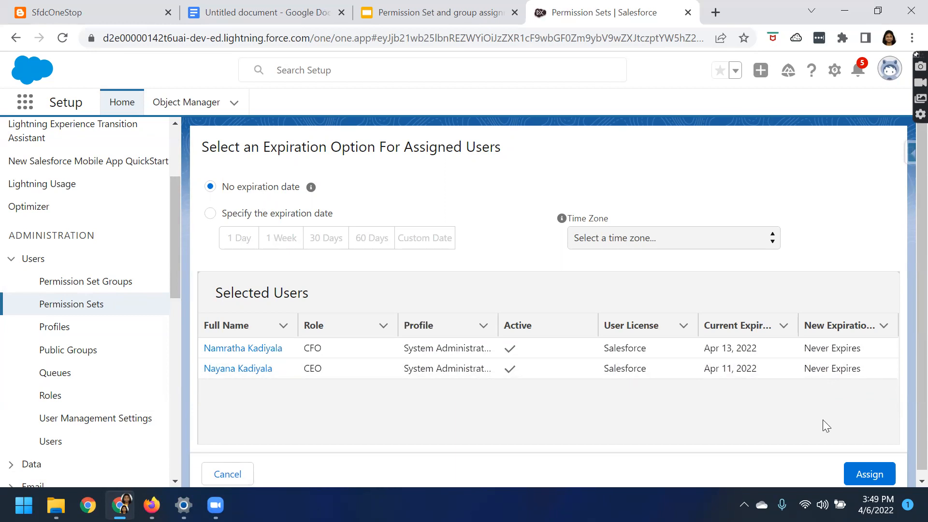
pyautogui.click(847, 479)
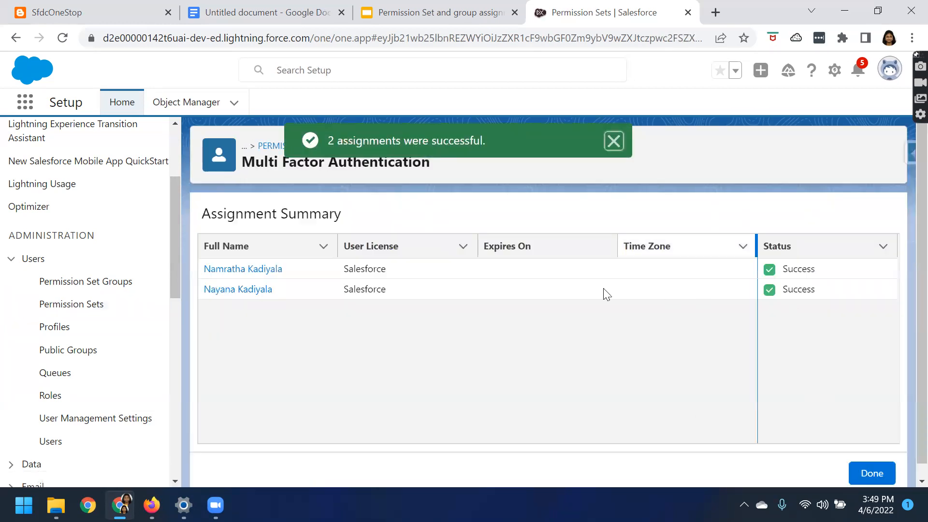
pyautogui.click(857, 470)
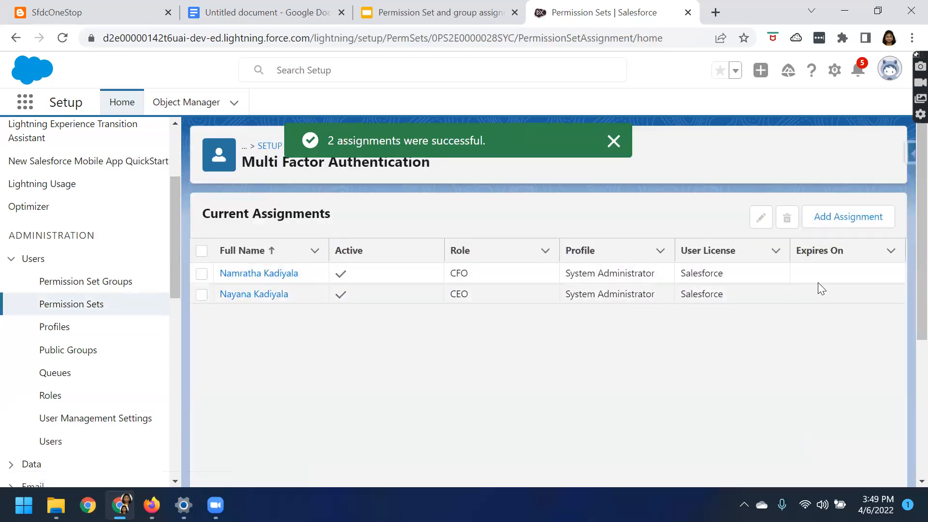
pyautogui.click(841, 222)
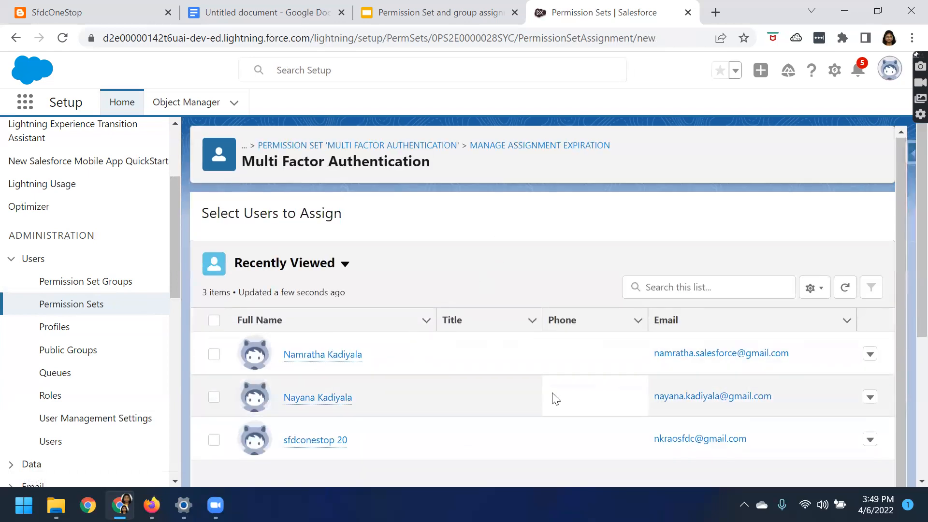
pyautogui.scroll(-1, 556, 382)
pyautogui.scroll(-3, 510, 379)
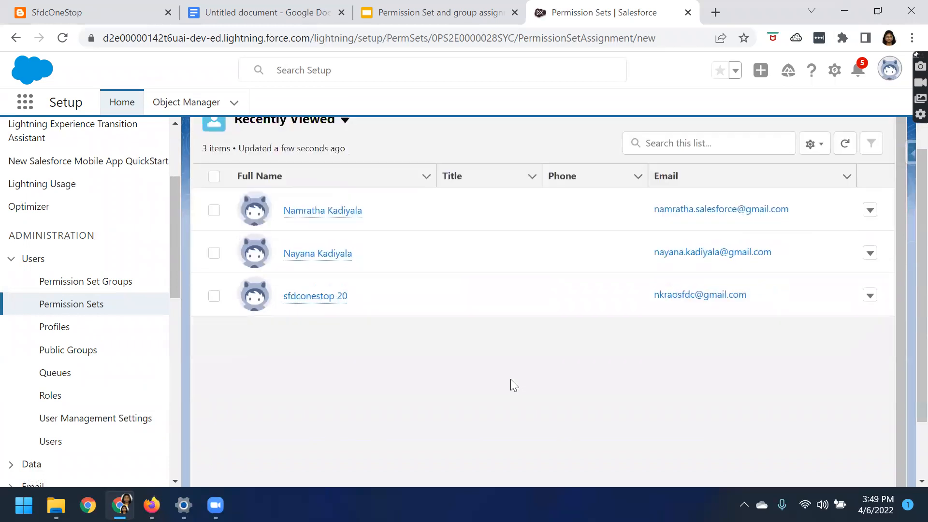
pyautogui.scroll(2, 510, 376)
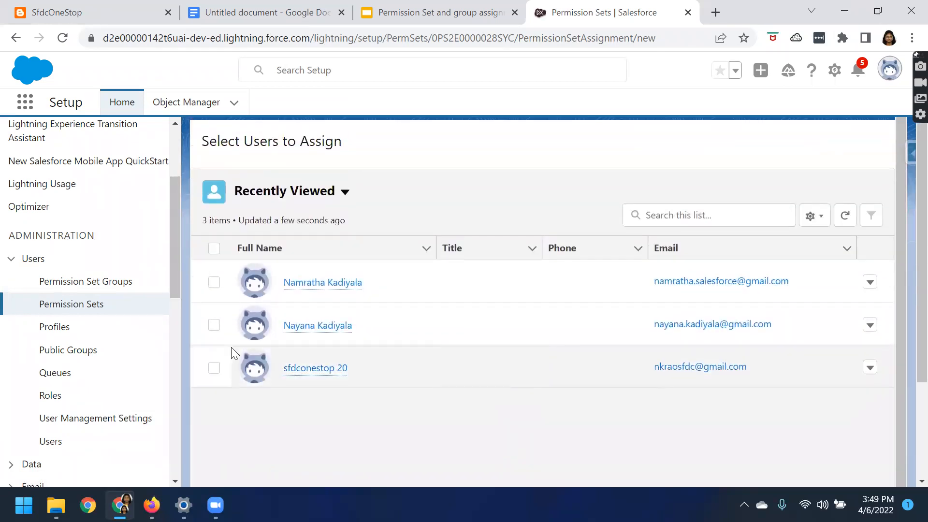
pyautogui.click(214, 325)
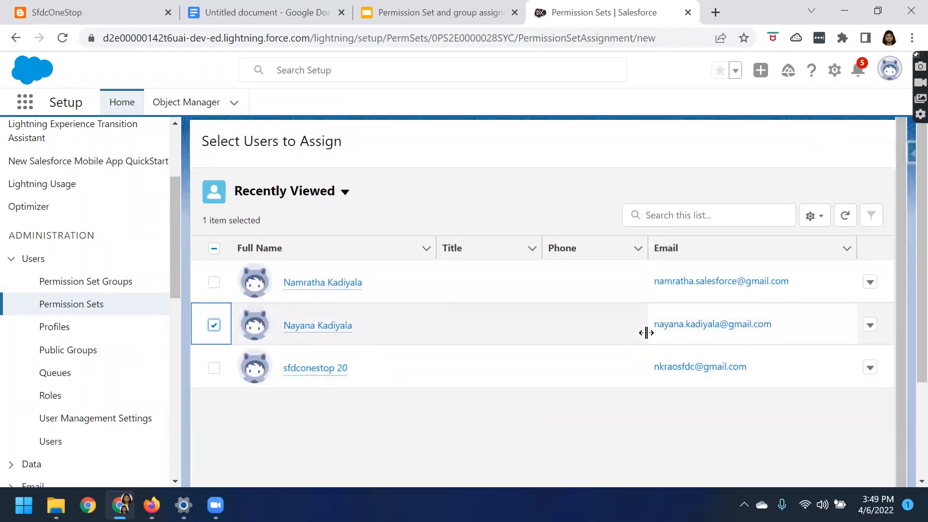
pyautogui.scroll(2, 639, 332)
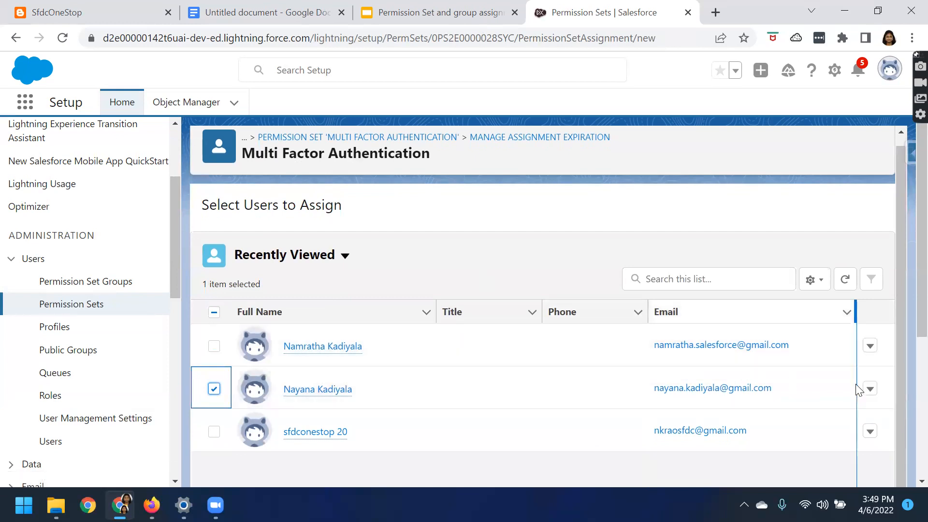
pyautogui.click(870, 391)
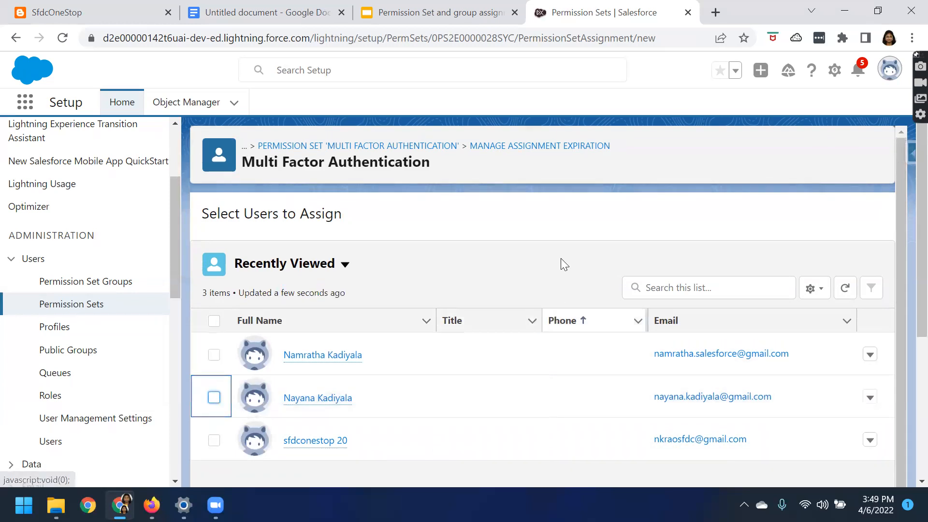
pyautogui.click(16, 37)
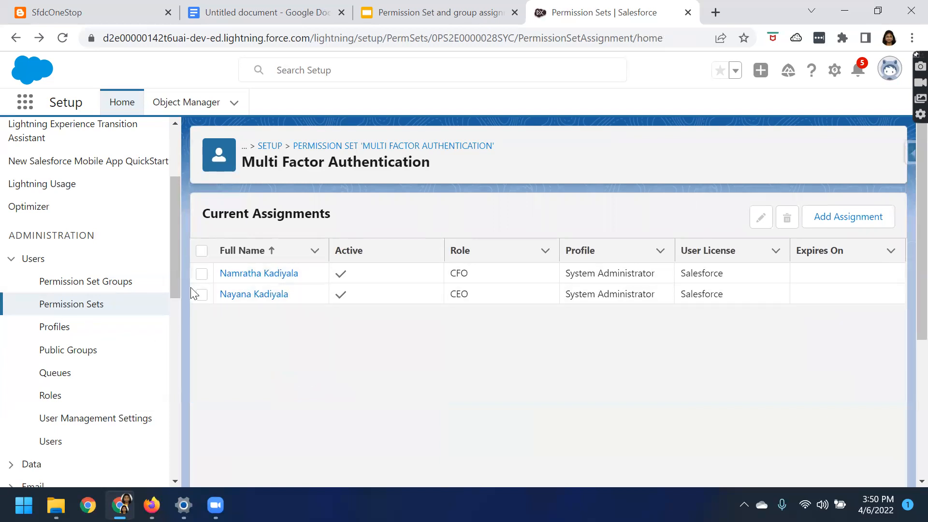
# - Select both users' current assignments to the Multi Factor Authentication permission set
pyautogui.click(202, 274)
pyautogui.click(202, 294)
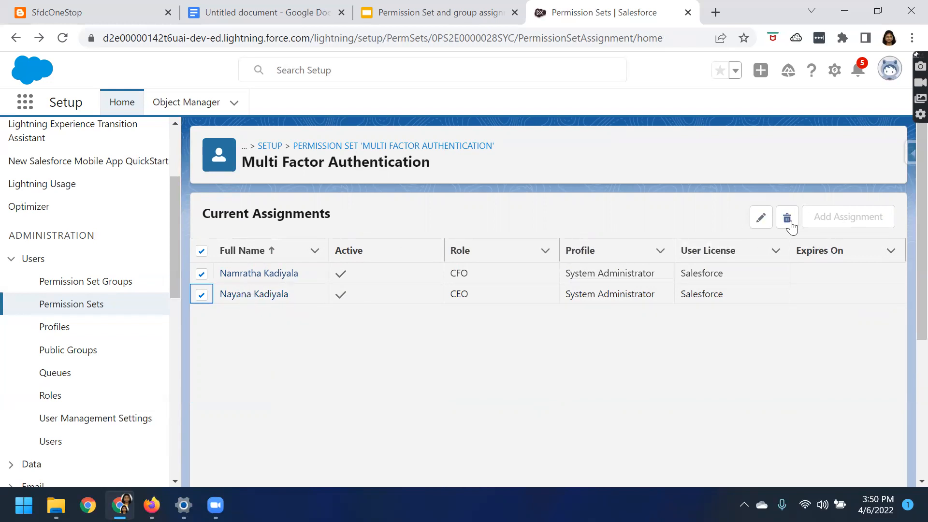
pyautogui.moveTo(242, 161); pyautogui.dragTo(434, 165)
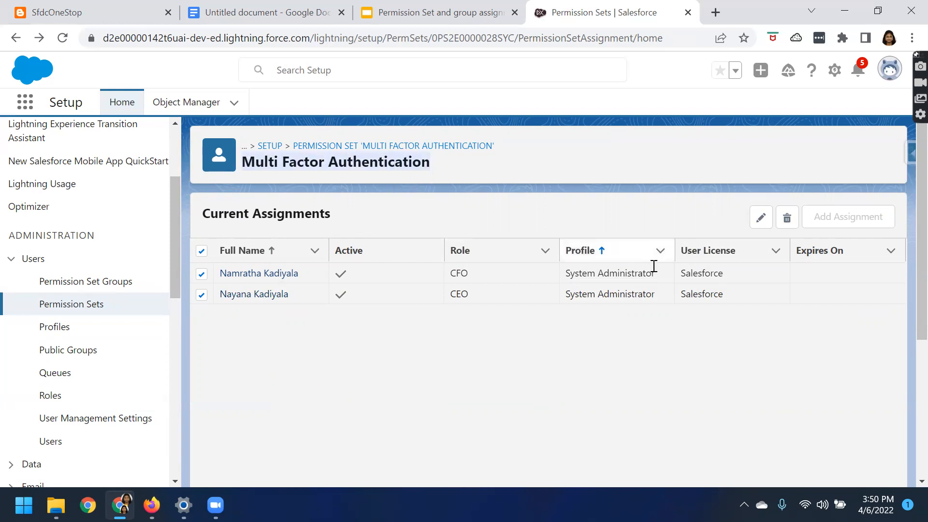